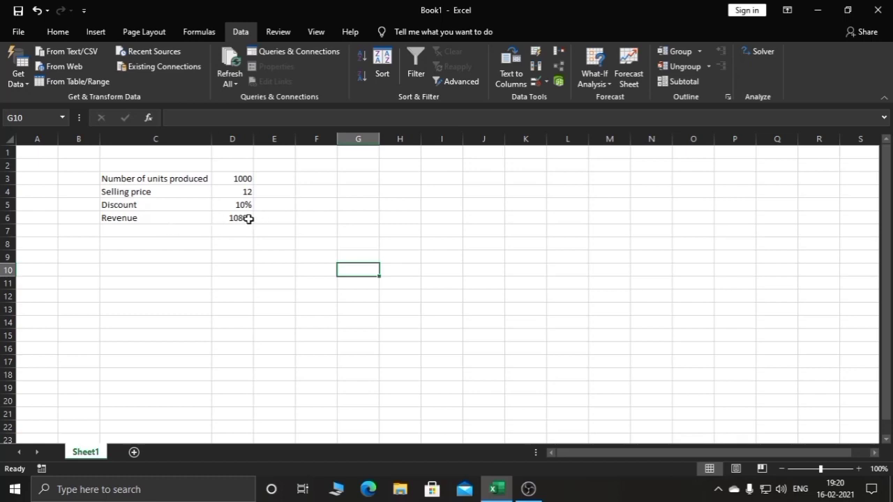
Run Goal Seek to bring the Revenue formula in D6 to 30000 by changing the number of units produced in D3.
click(249, 220)
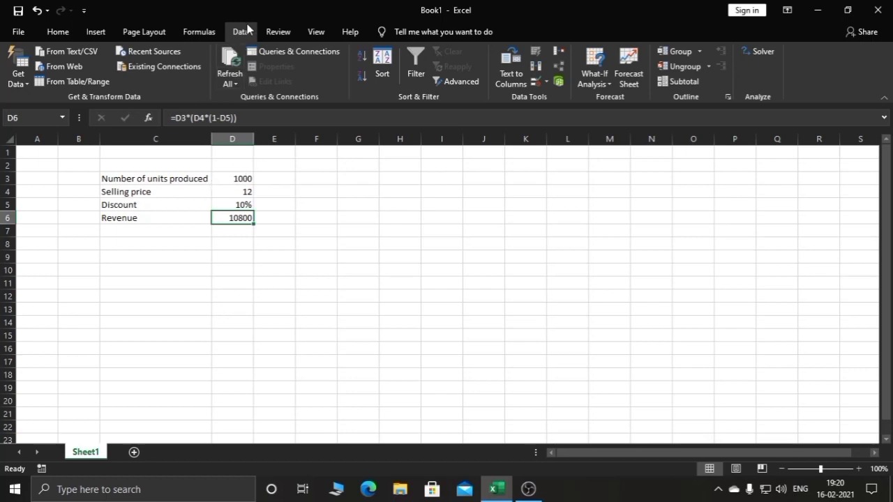
click(604, 84)
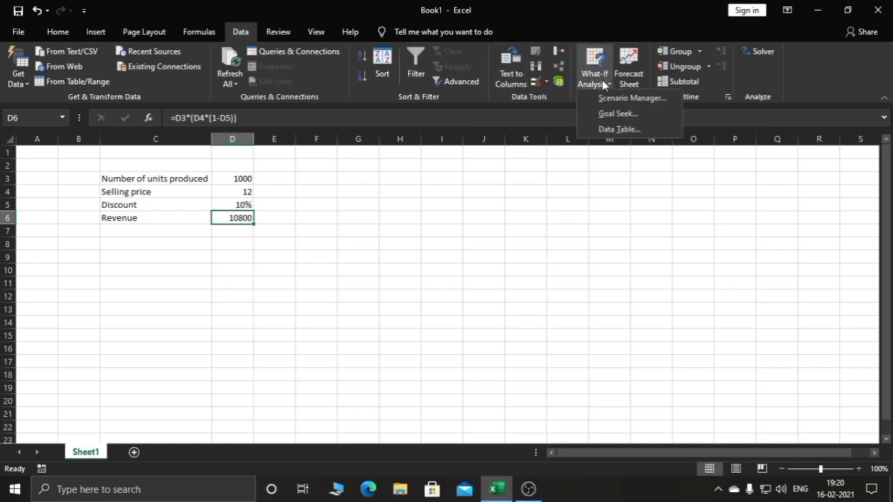
click(611, 112)
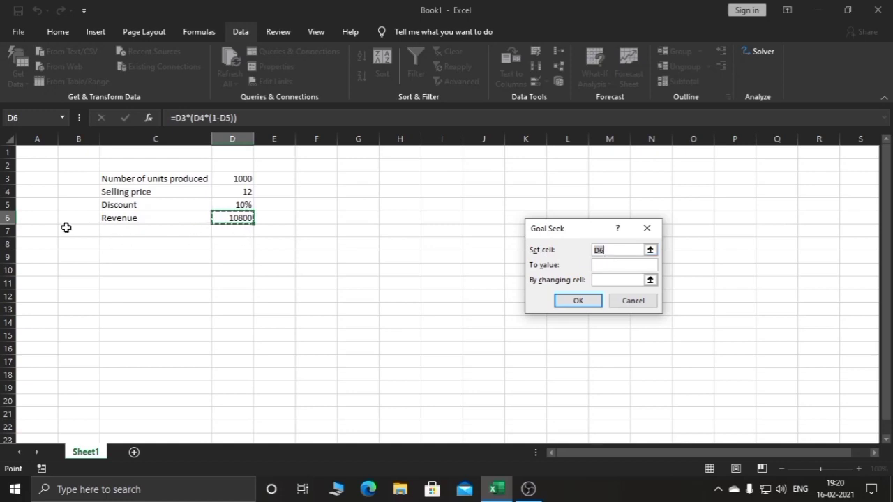
click(618, 267)
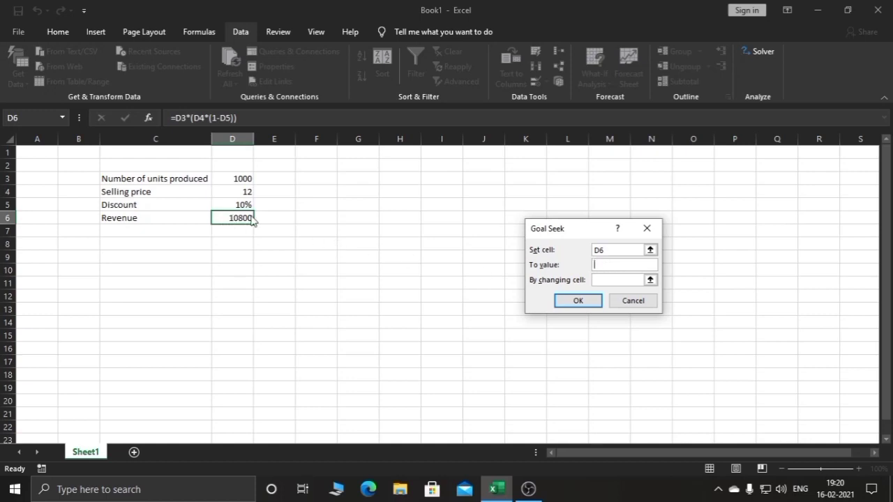
text(30000)
click(619, 280)
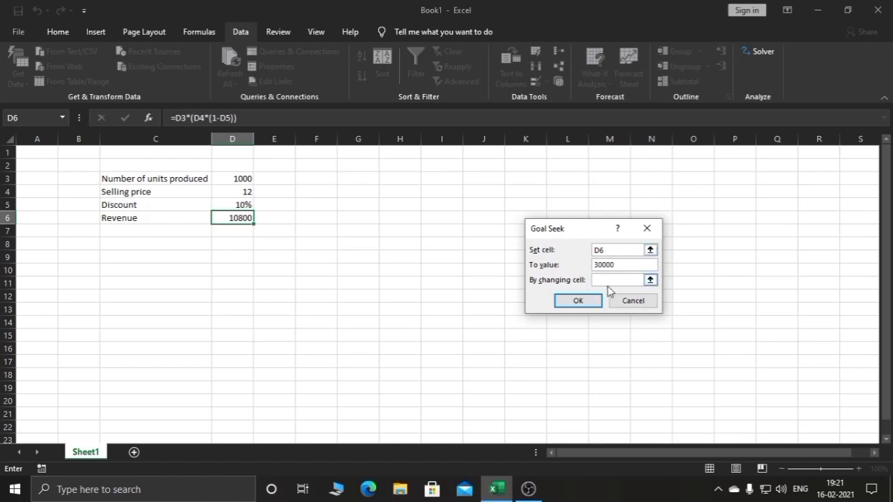
click(247, 180)
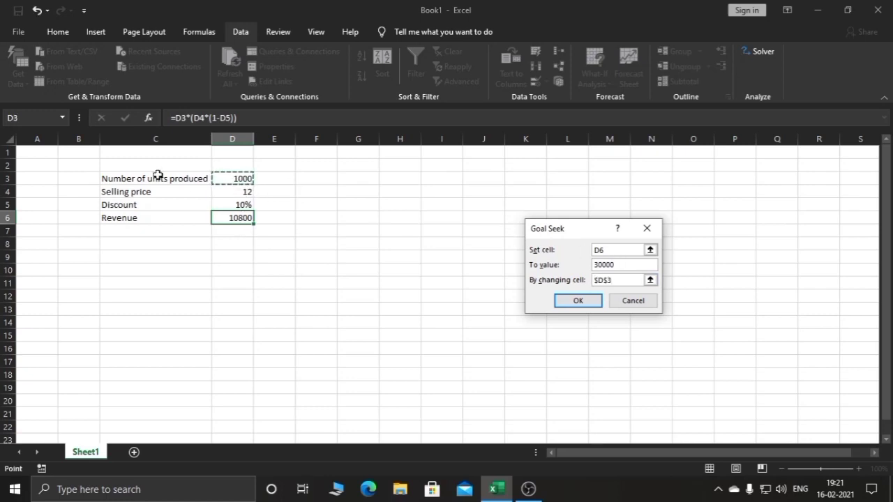
click(585, 305)
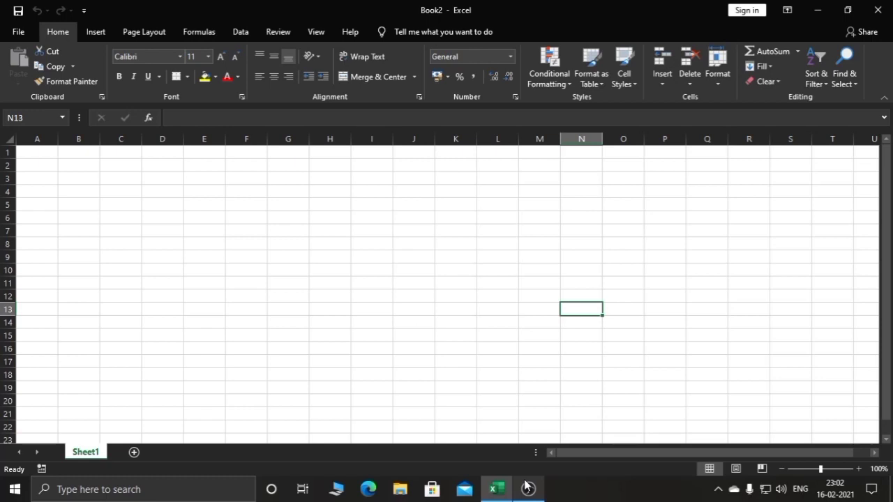
Open the manager for Excel Add-ins from the program options and confirm it with Solver Add-in enabled.
click(20, 32)
click(42, 435)
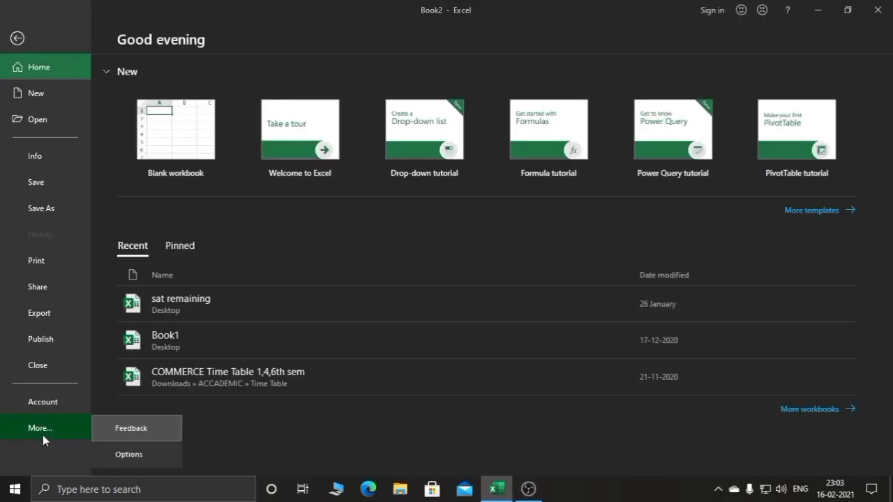
click(154, 460)
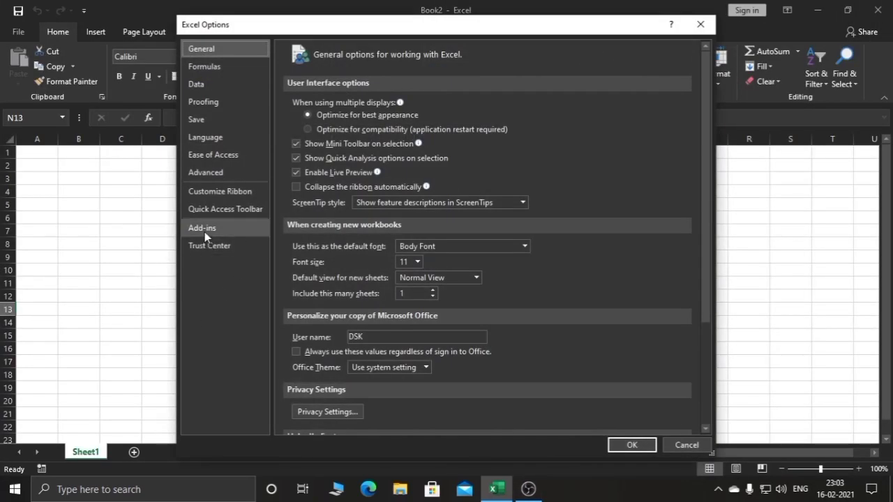
click(204, 232)
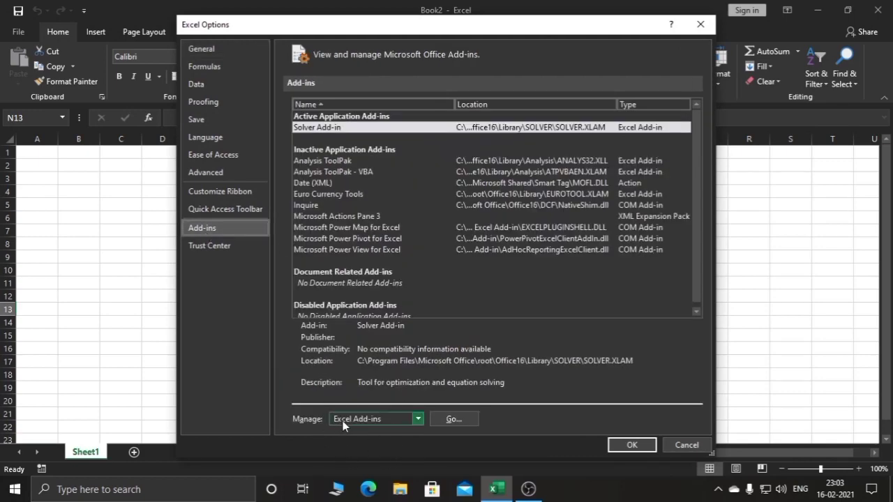
click(451, 419)
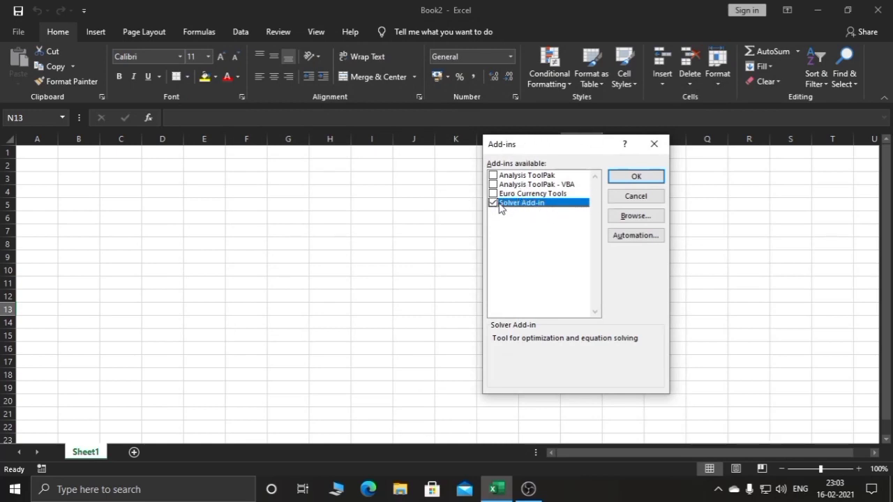
click(637, 183)
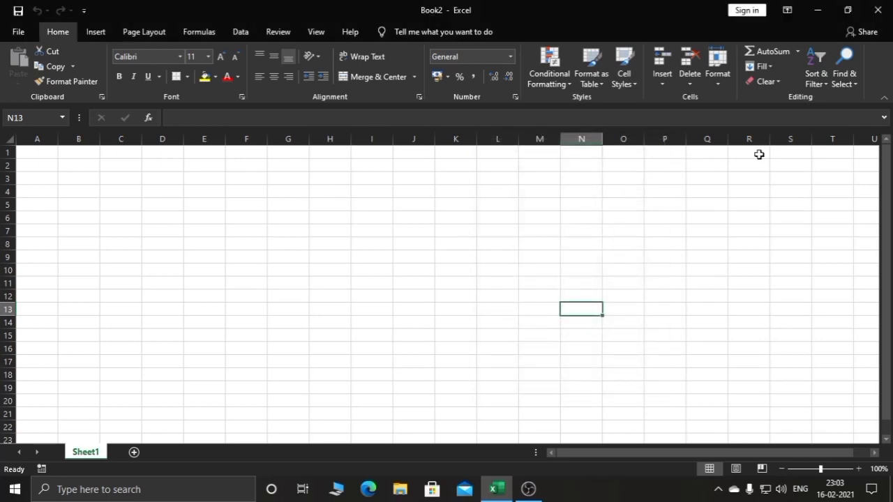
Open Solver from the order-planning sheet and reset all of its existing parameters.
click(238, 33)
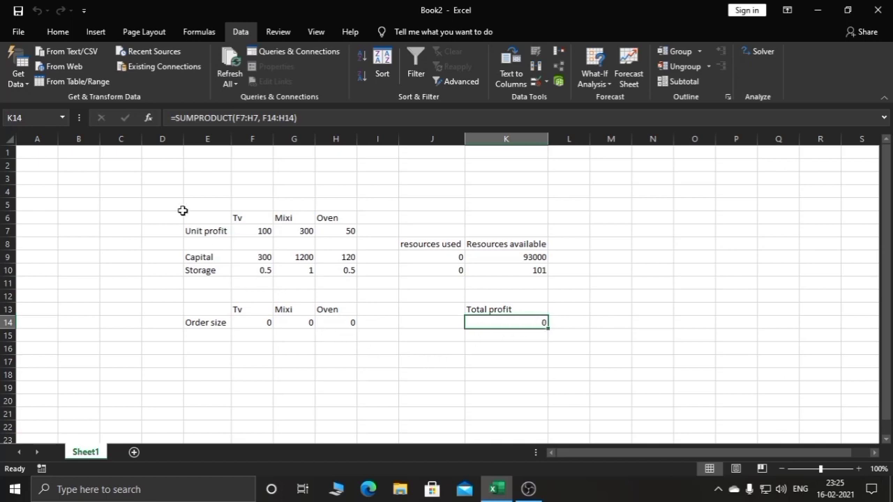
click(756, 53)
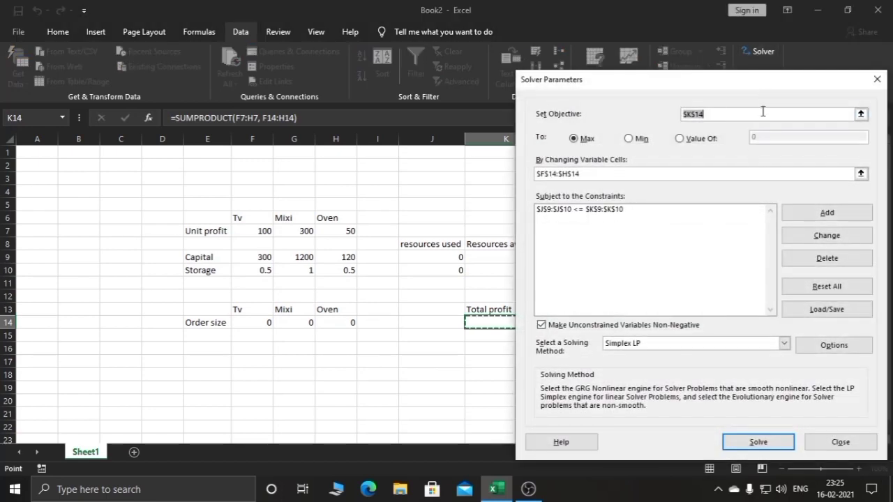
click(830, 286)
click(479, 291)
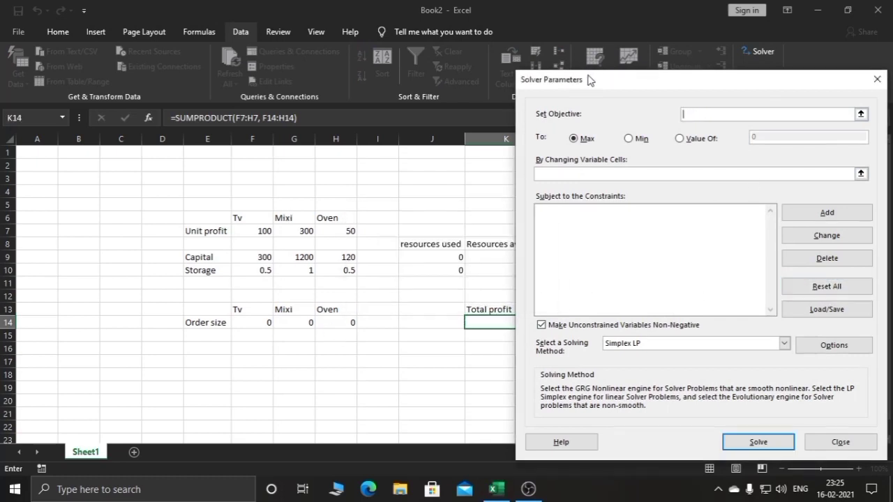
Set the Total profit cell K14 as the Solver objective, clear of the dialog covering it.
drag(588, 79, 656, 81)
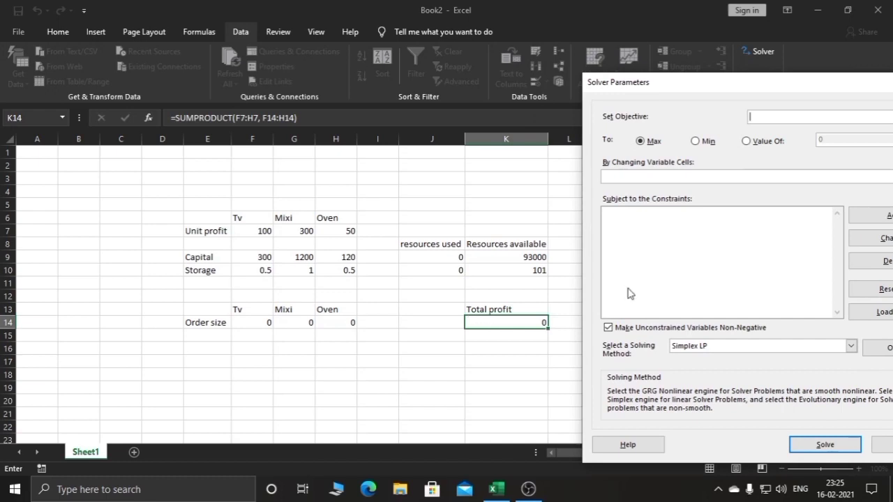
drag(674, 87, 101, 70)
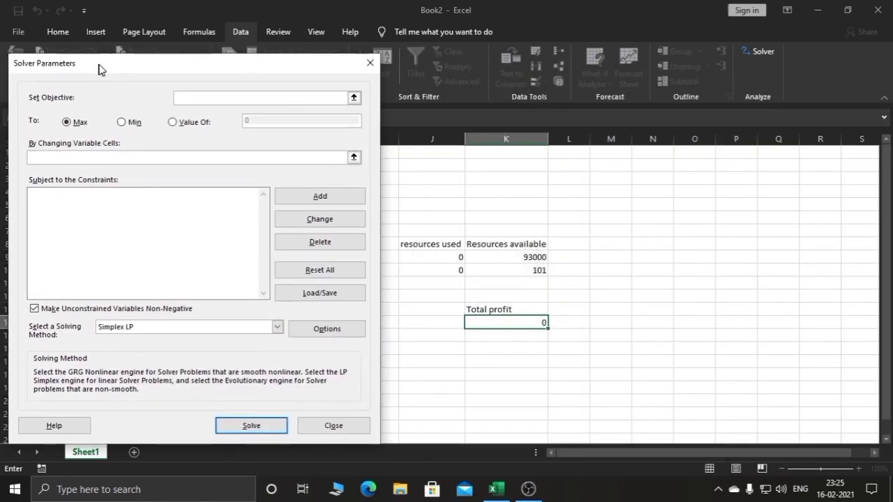
click(199, 99)
click(519, 326)
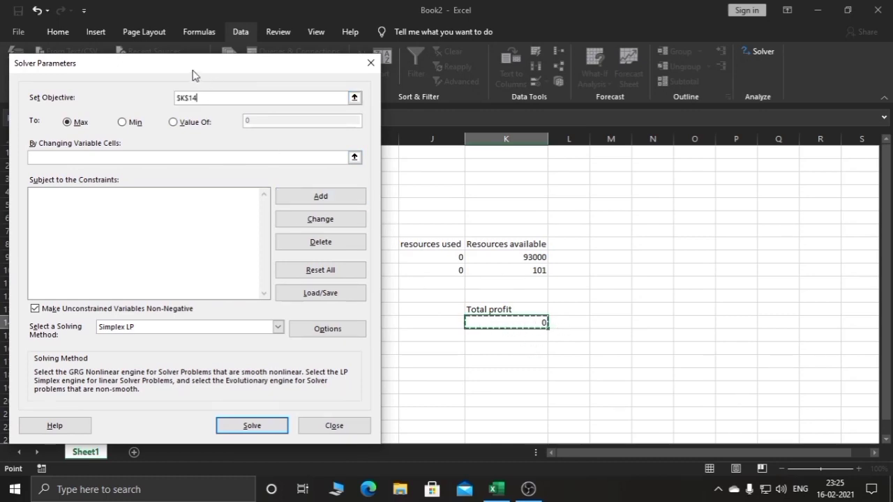
drag(194, 75, 688, 89)
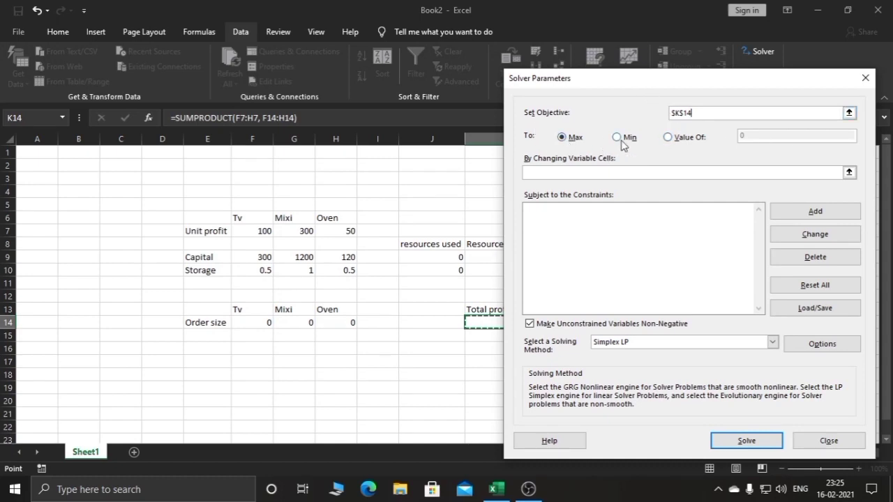
drag(608, 85, 615, 124)
drag(259, 322, 327, 326)
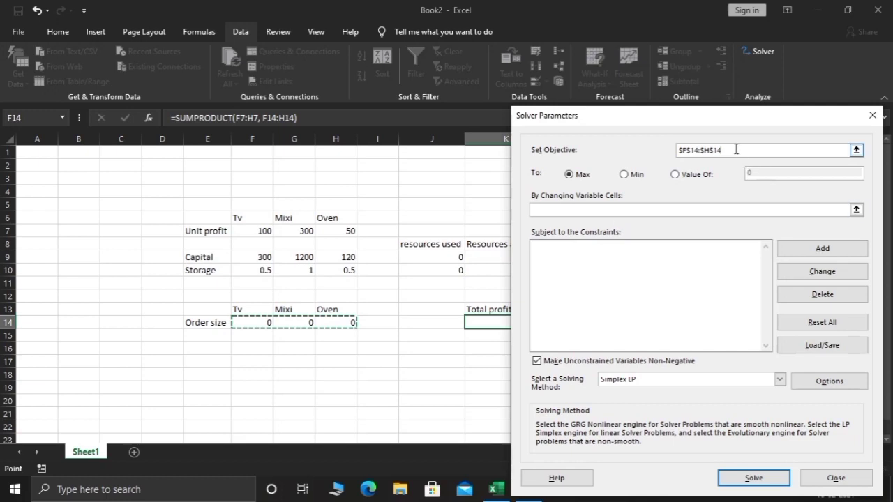
click(735, 209)
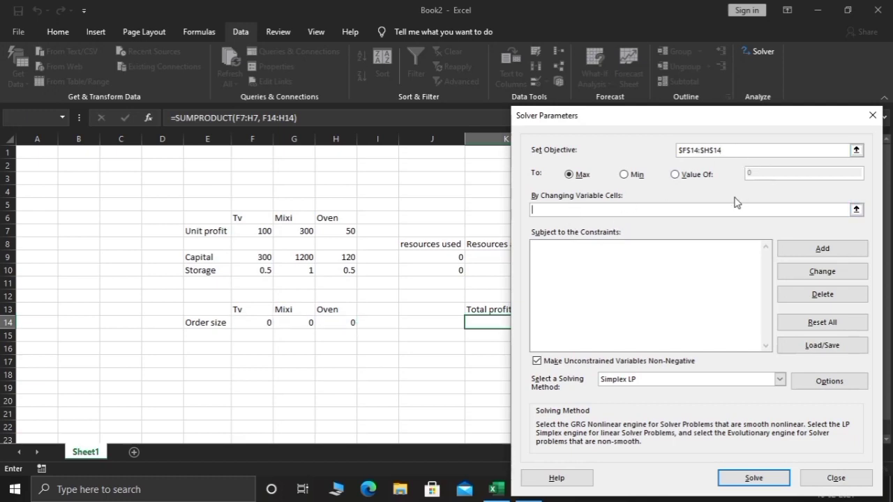
click(732, 150)
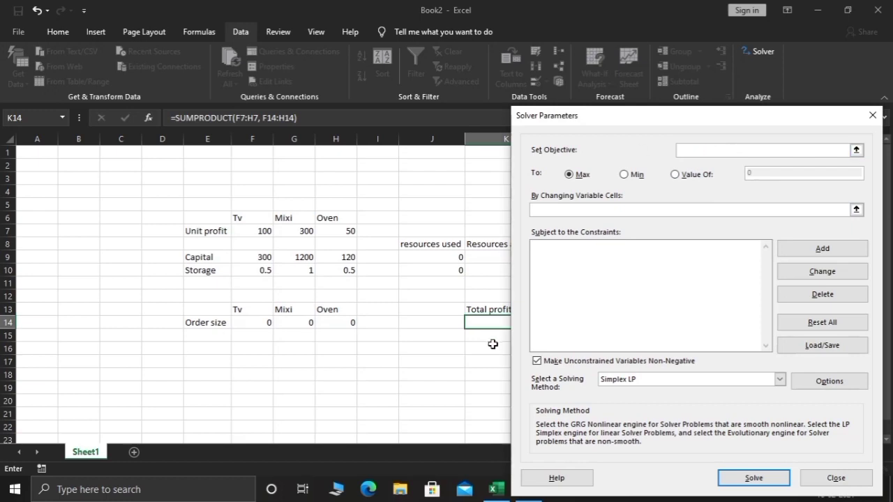
Define K14 as the objective and the order sizes in F14:H14 as the changing variable cells.
click(491, 323)
click(593, 211)
drag(247, 323, 329, 322)
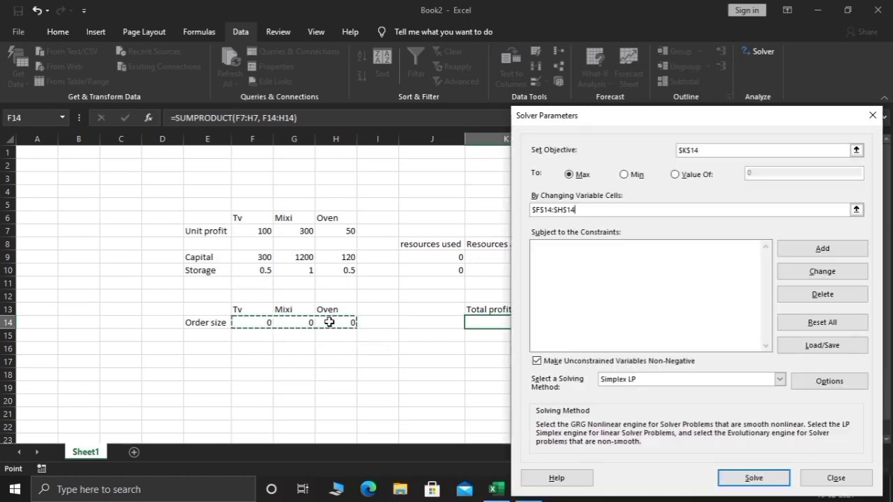
Add a Solver constraint requiring the resources used in J9:J10 to be <= the resources available in K9:K10.
click(612, 229)
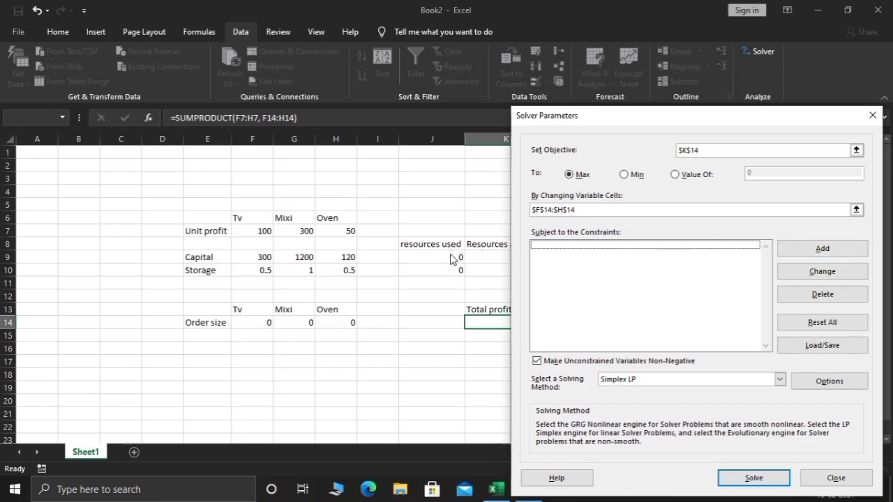
drag(656, 118, 789, 118)
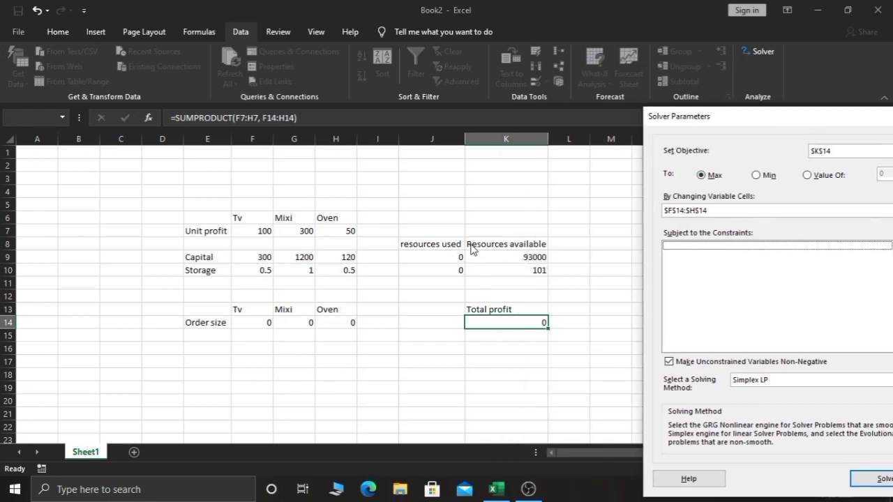
drag(749, 122, 614, 114)
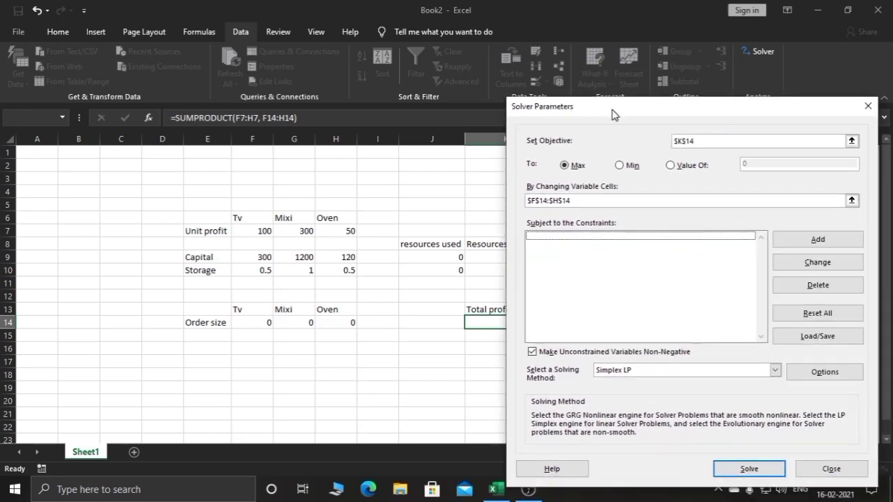
drag(613, 114, 502, 108)
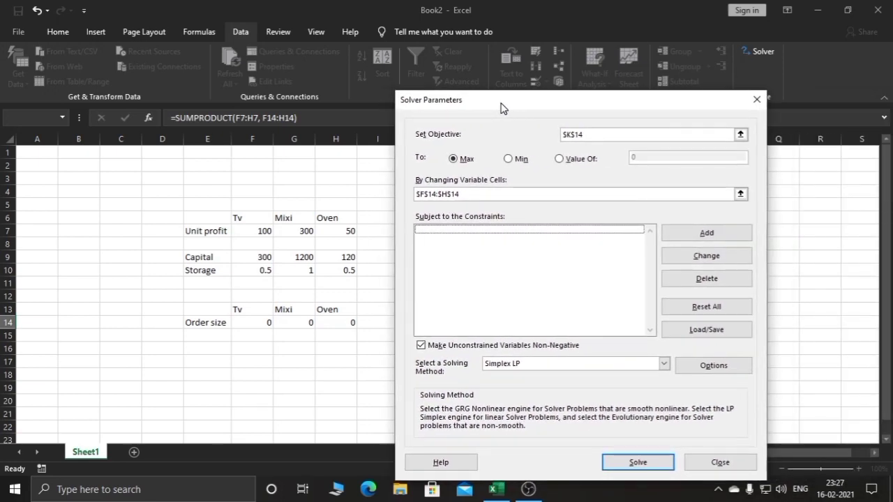
click(710, 237)
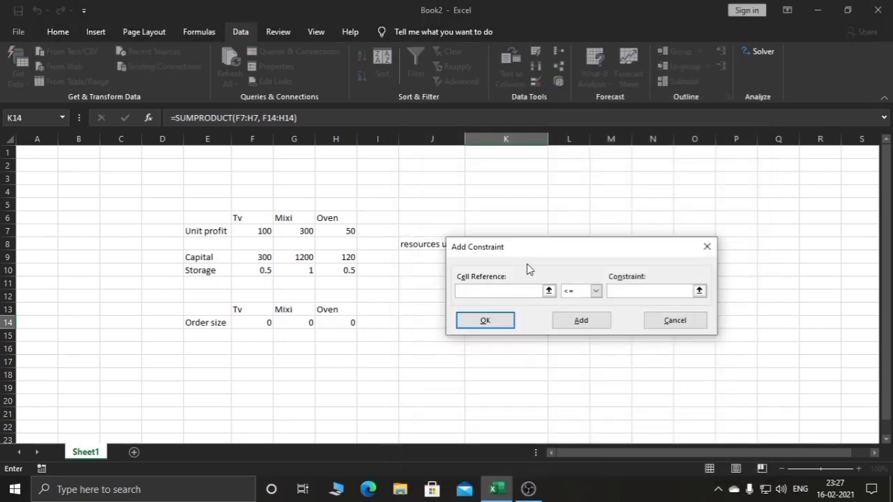
drag(528, 254, 648, 254)
drag(429, 258, 442, 269)
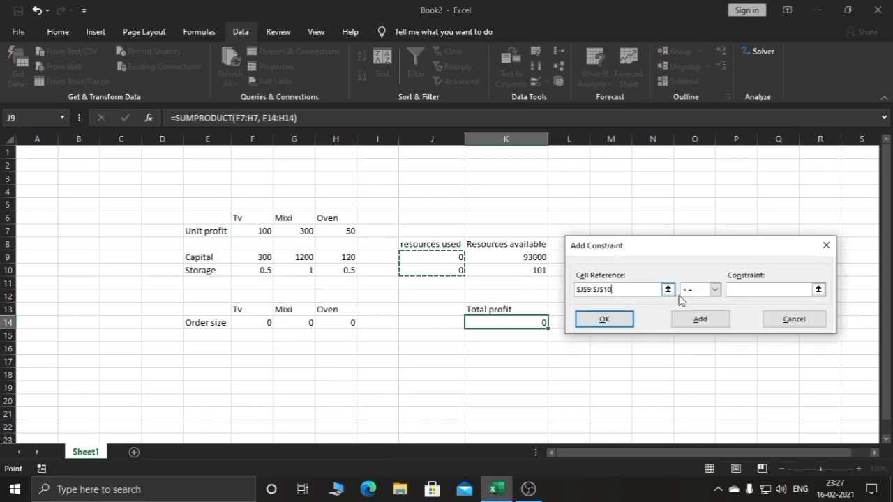
click(777, 290)
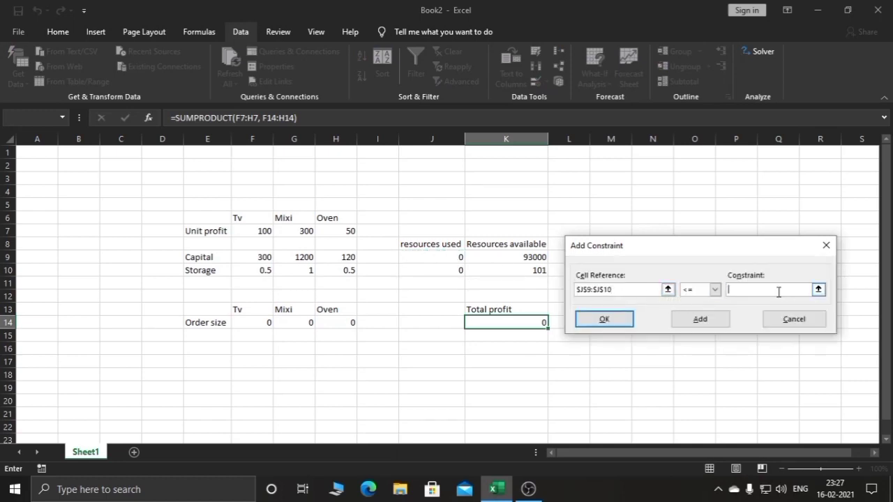
click(521, 261)
drag(520, 260, 521, 272)
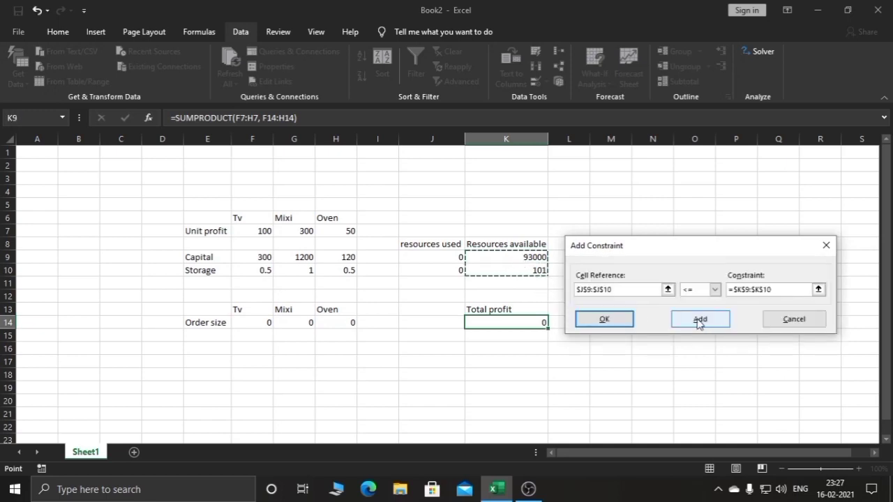
click(606, 320)
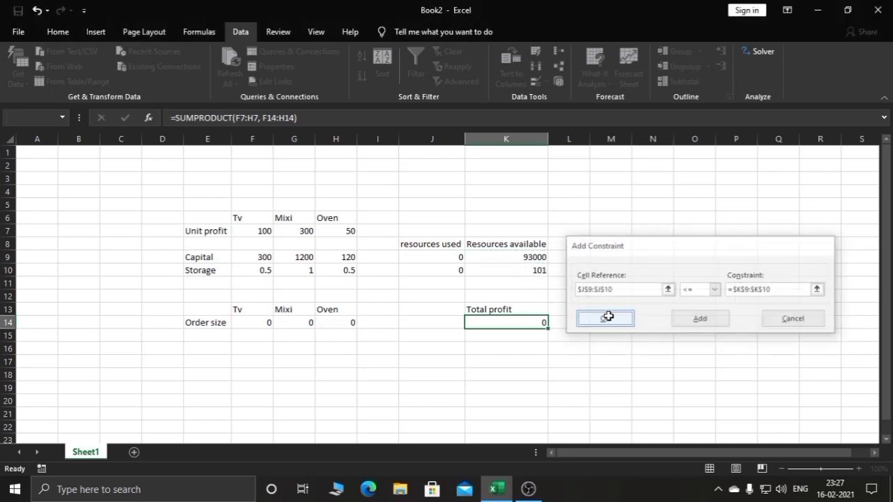
Choose Simplex LP as the solving method and solve the model.
drag(726, 91, 703, 56)
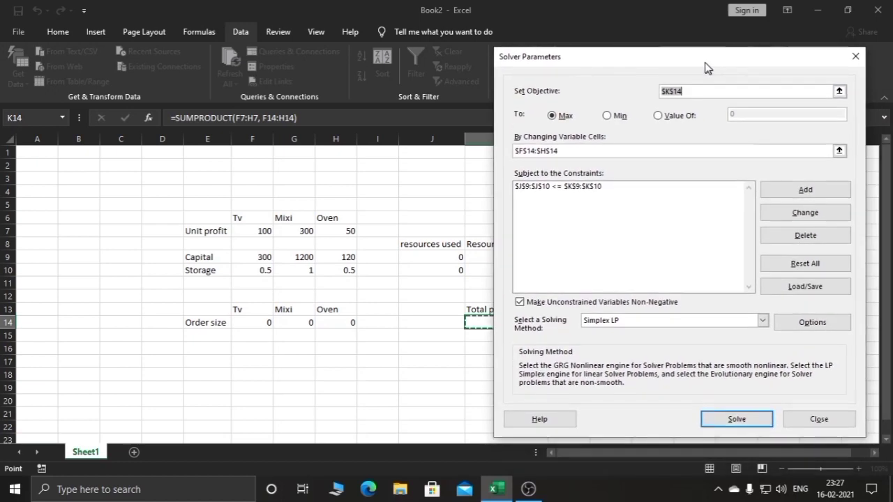
click(632, 319)
click(612, 340)
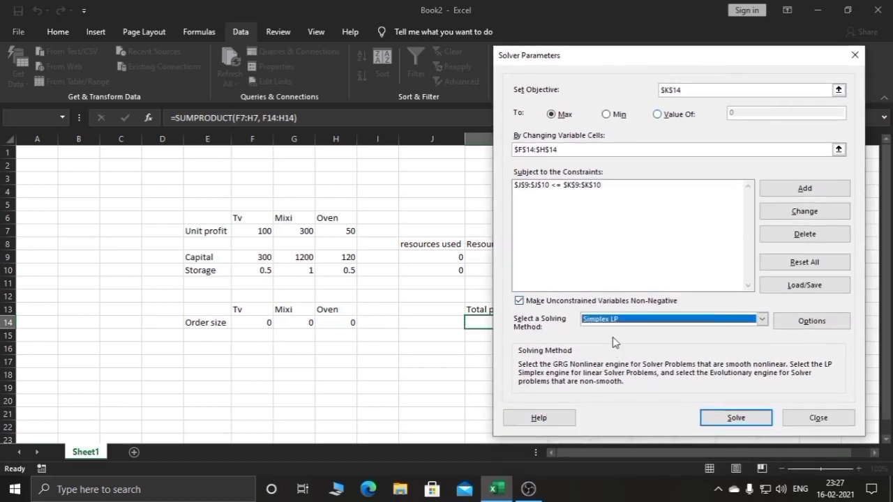
click(747, 422)
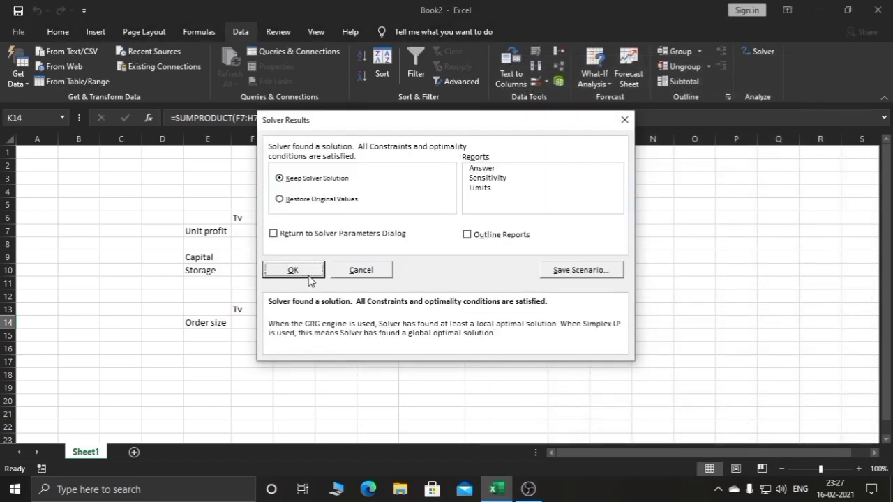
Keep the Solver solution and move from the Total profit cell back toward the order sizes in row 14.
click(293, 271)
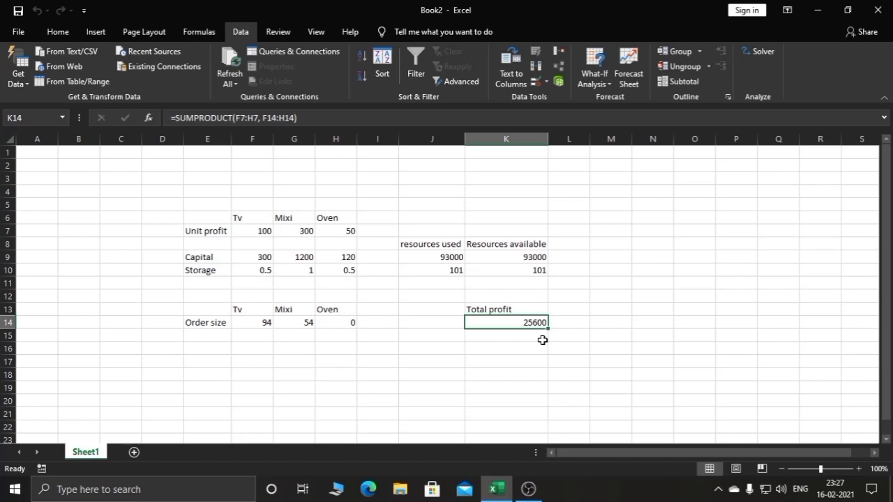
key(Left)
key(Left)
key(Left)
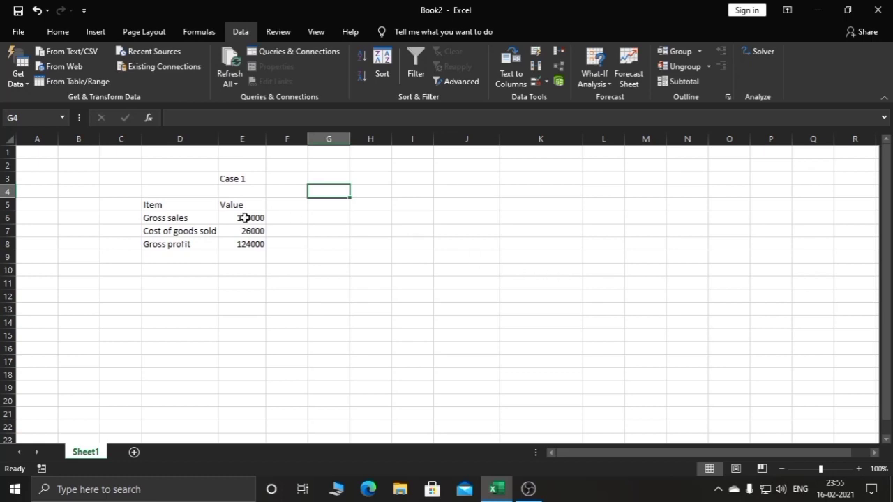
With the Gross profit cell E8 selected, start a new scenario in Scenario Manager and name it "case 1".
click(242, 179)
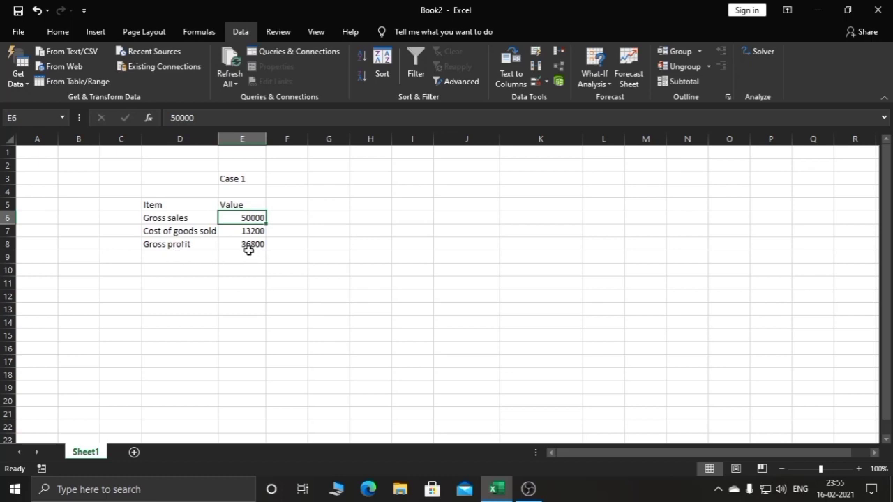
click(248, 250)
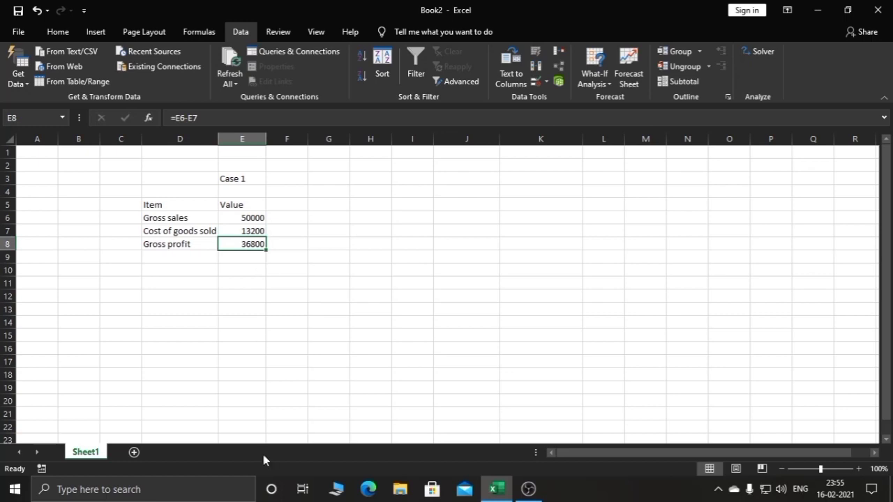
click(592, 83)
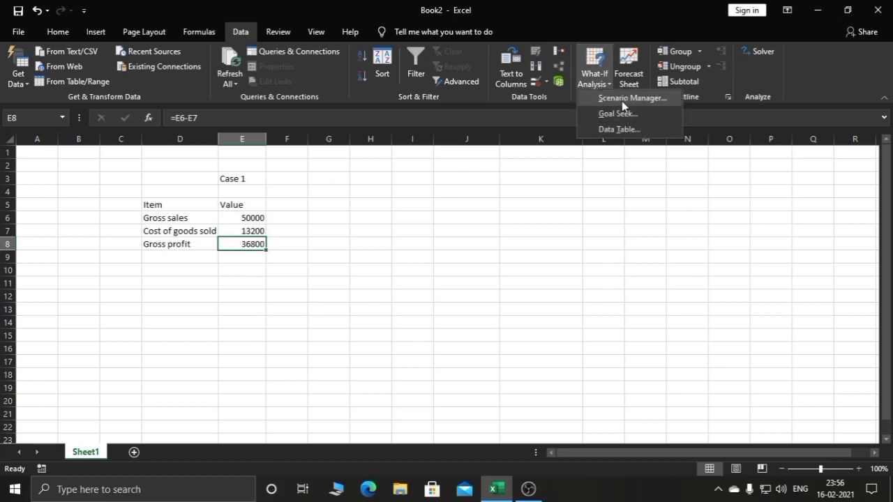
click(623, 103)
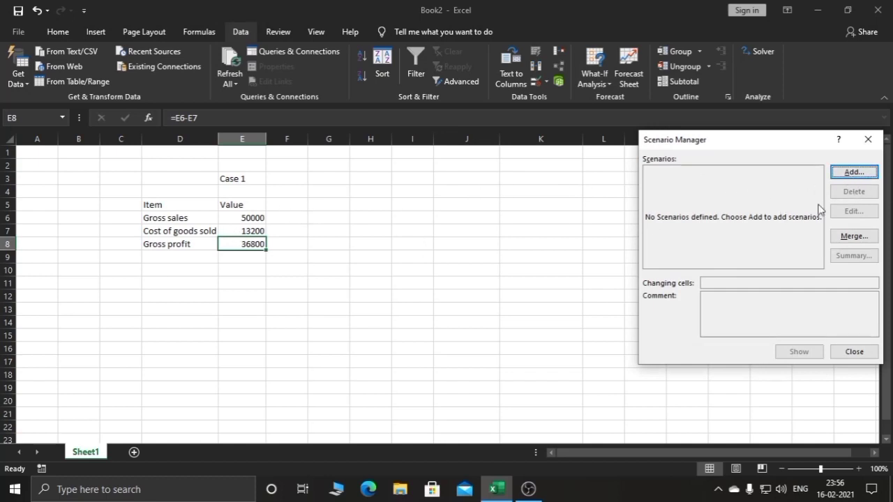
click(846, 172)
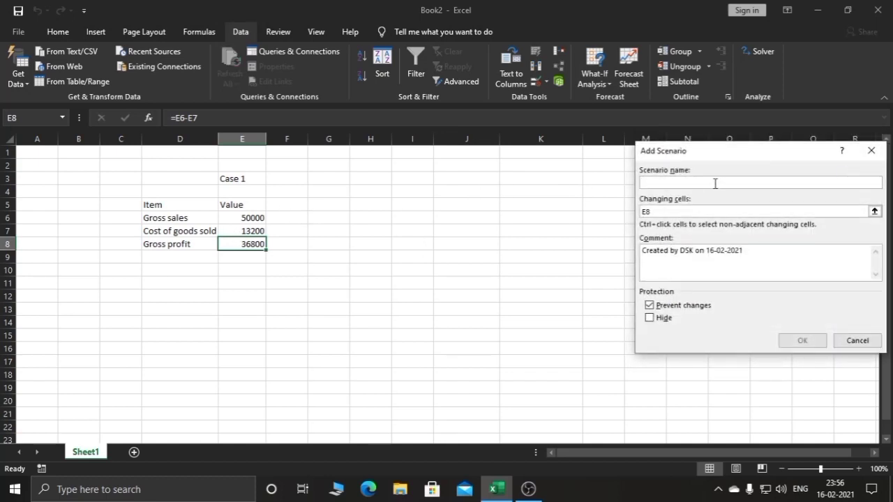
text(case 1)
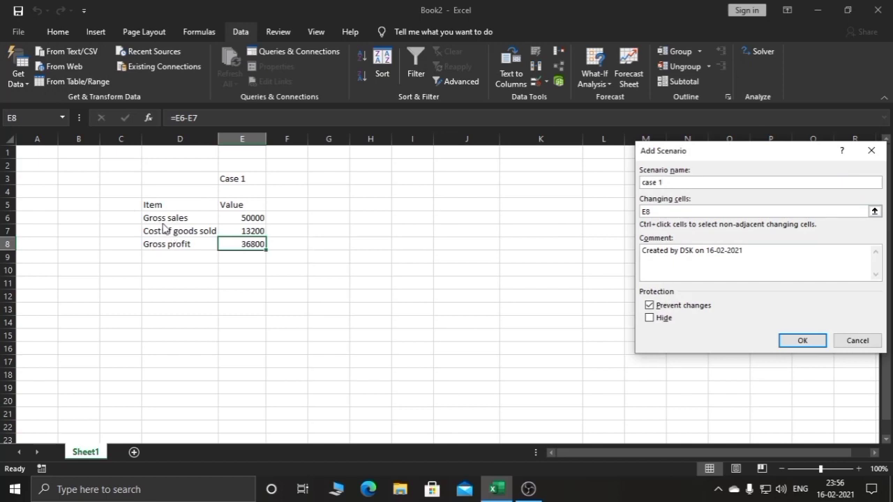
Define E6:E7 as the changing cells of scenario case 1, save it with the current sheet values and leave Scenario Manager.
click(657, 212)
key(BackSpace)
key(BackSpace)
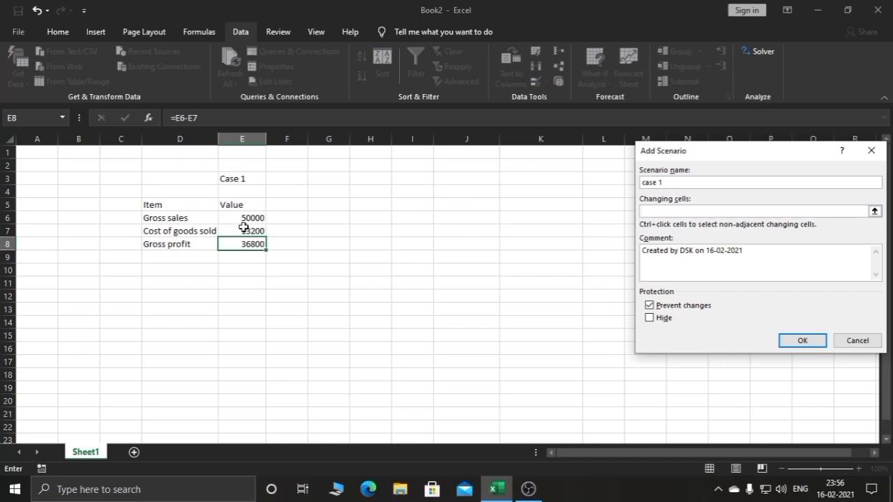
drag(244, 220, 253, 231)
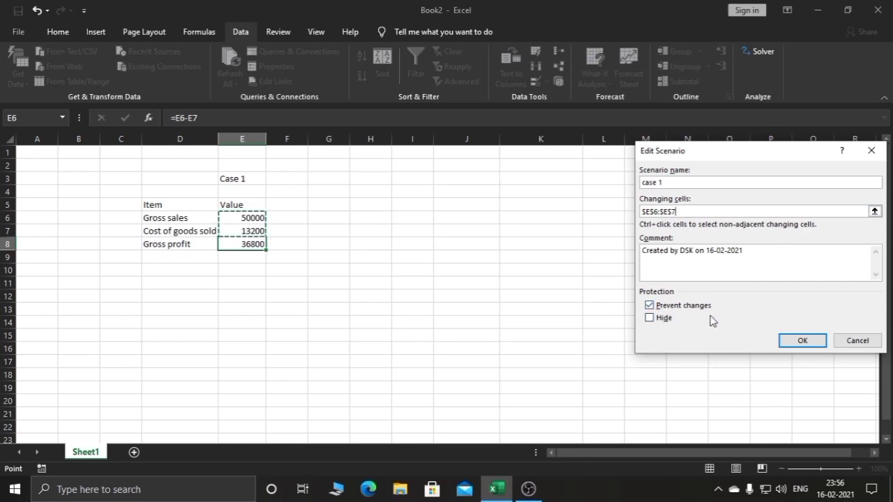
click(803, 341)
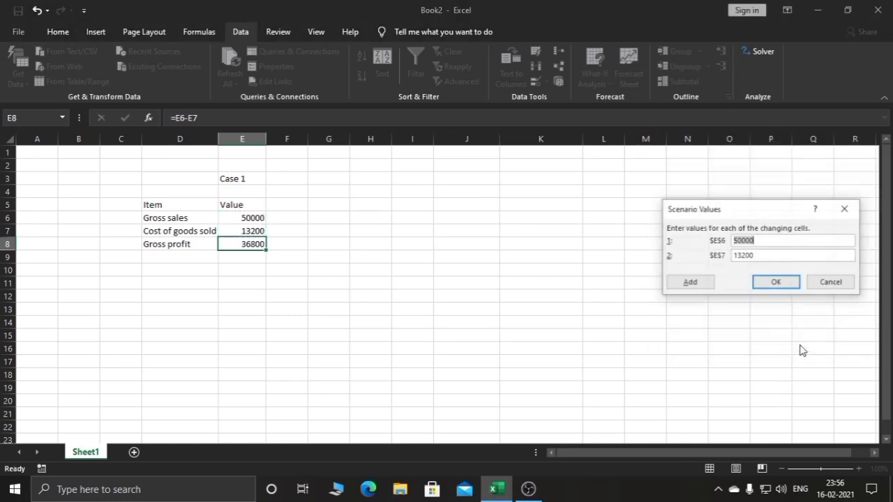
click(775, 286)
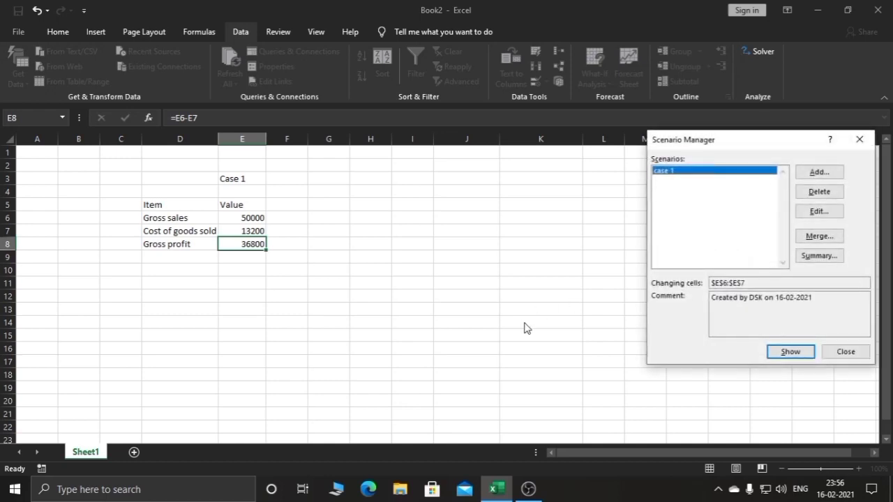
click(859, 139)
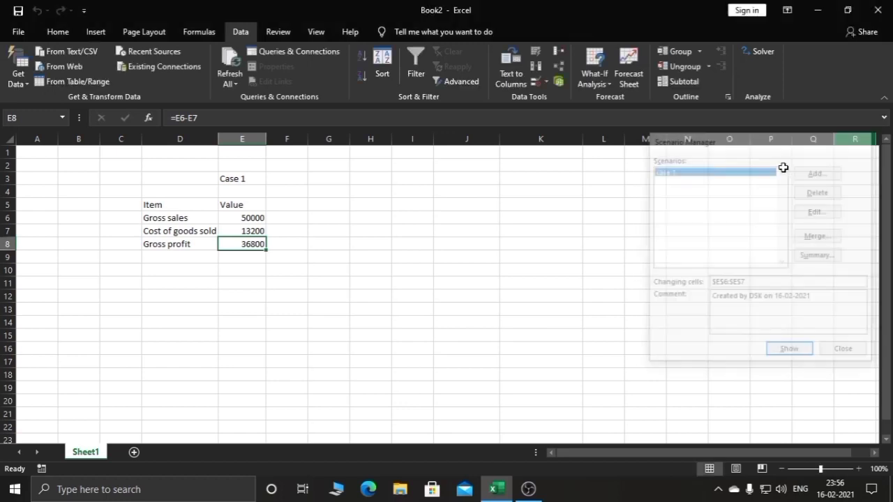
Change the heading in E3 to "Case 2".
click(241, 179)
double_click(252, 180)
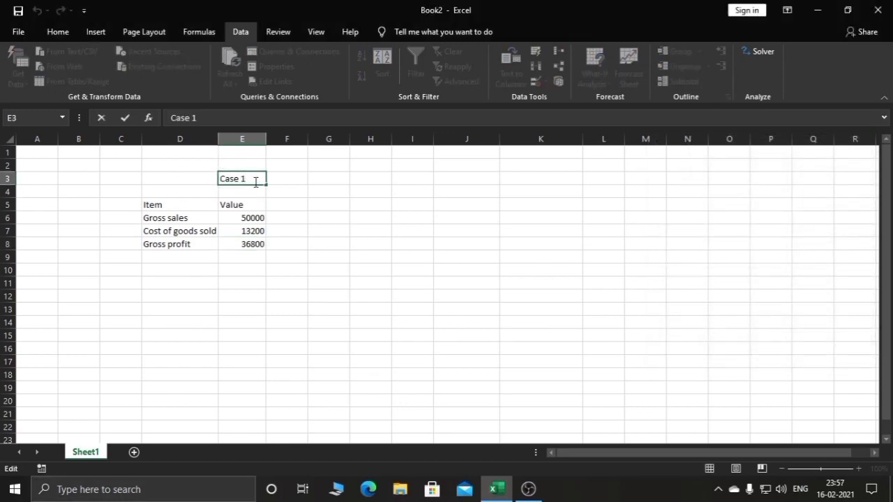
key(BackSpace)
text(2)
Set Gross sales in E6 to 150000 and Cost of goods sold in E7 to 26000, then select Gross profit in E8.
click(261, 219)
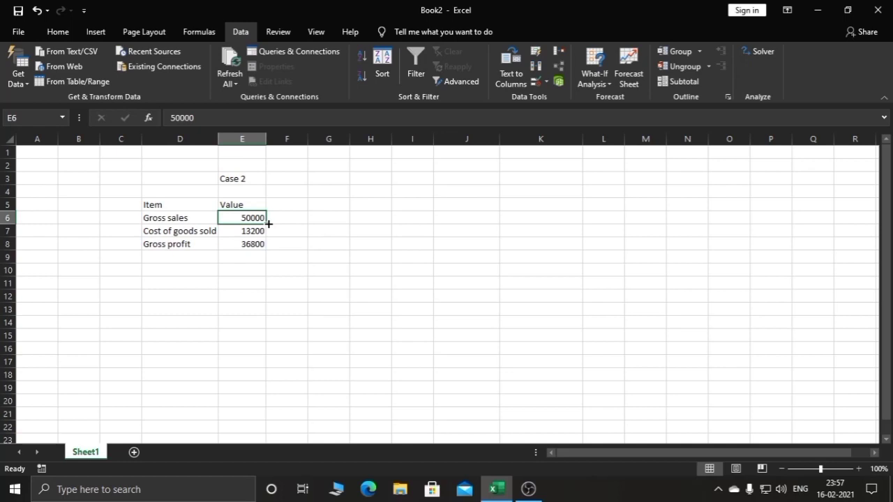
text(15000)
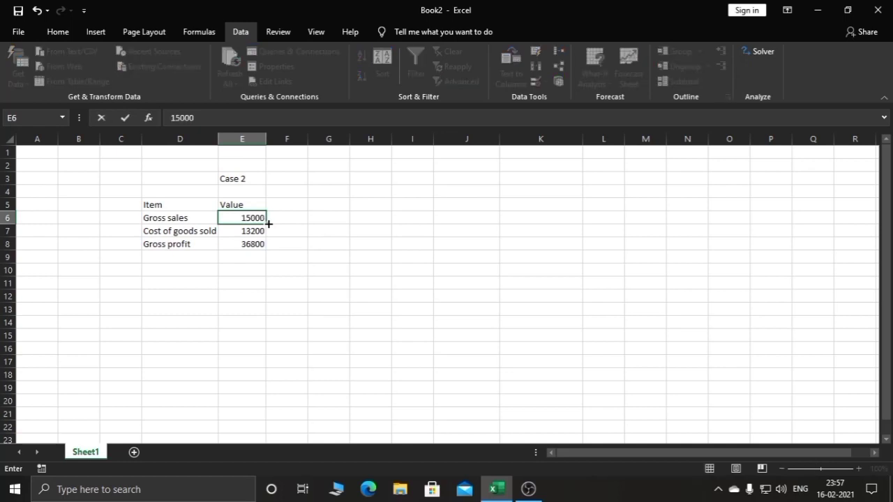
text(0)
click(250, 233)
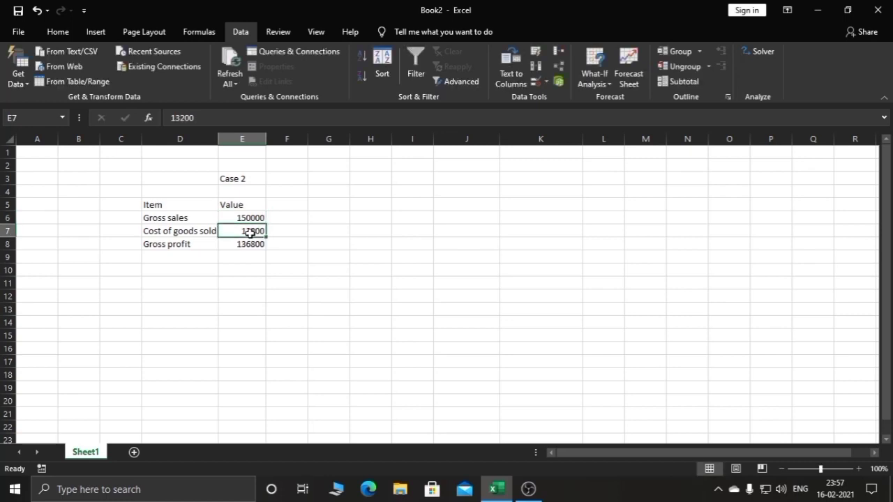
text(26000)
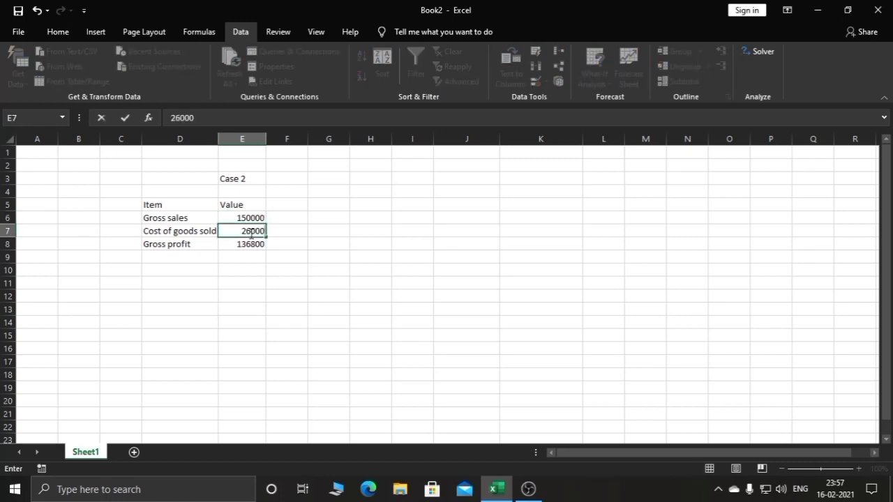
click(270, 246)
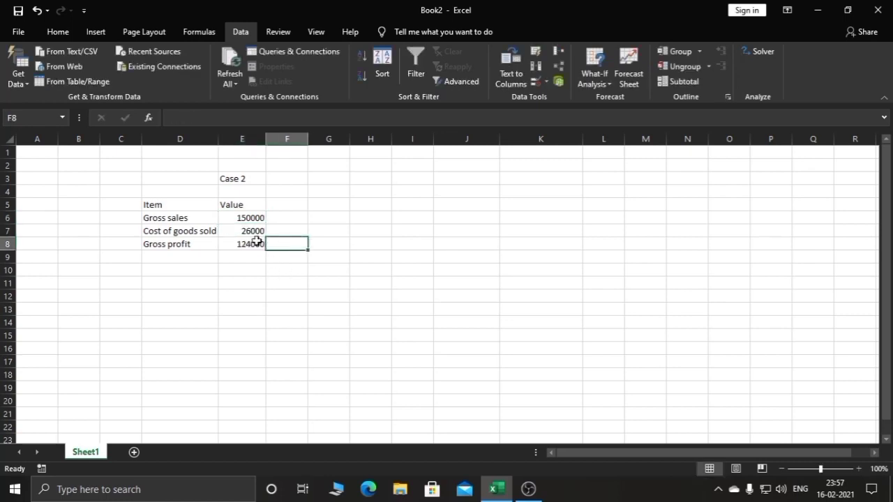
click(242, 247)
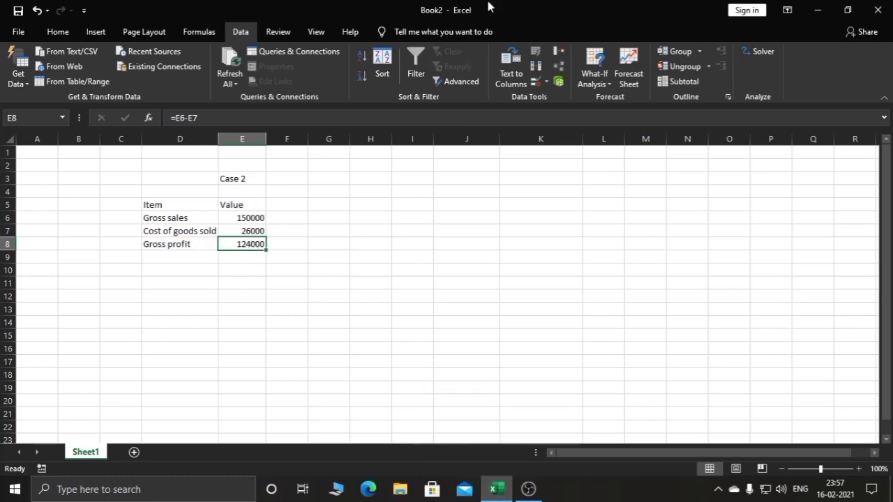
Add a second scenario named "case2" with changing cells E6:E7, keeping the current sheet values.
click(601, 76)
click(621, 101)
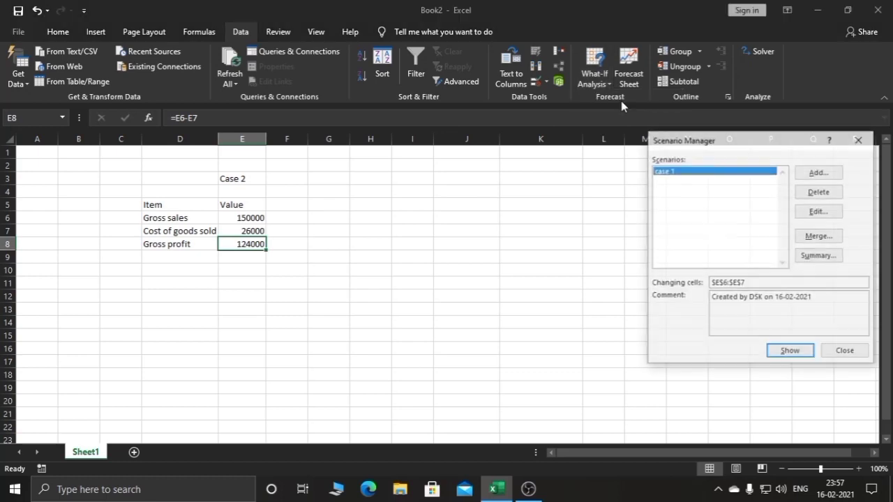
click(828, 175)
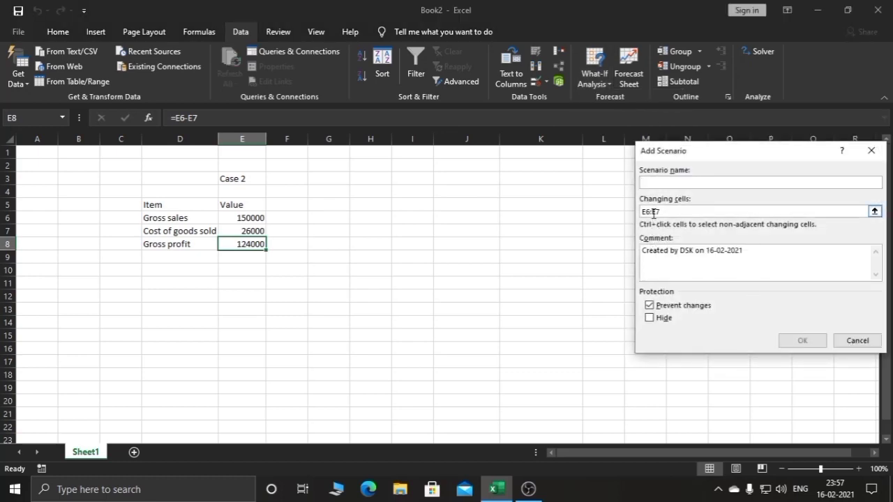
text(case2)
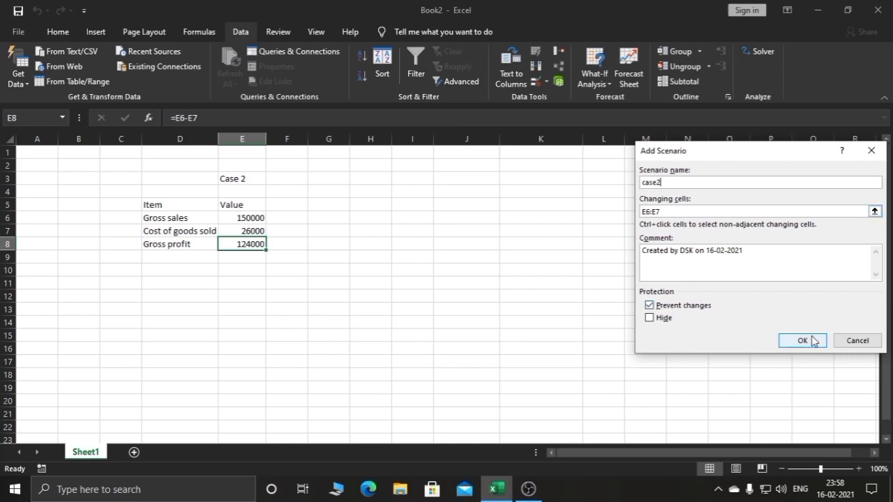
click(787, 341)
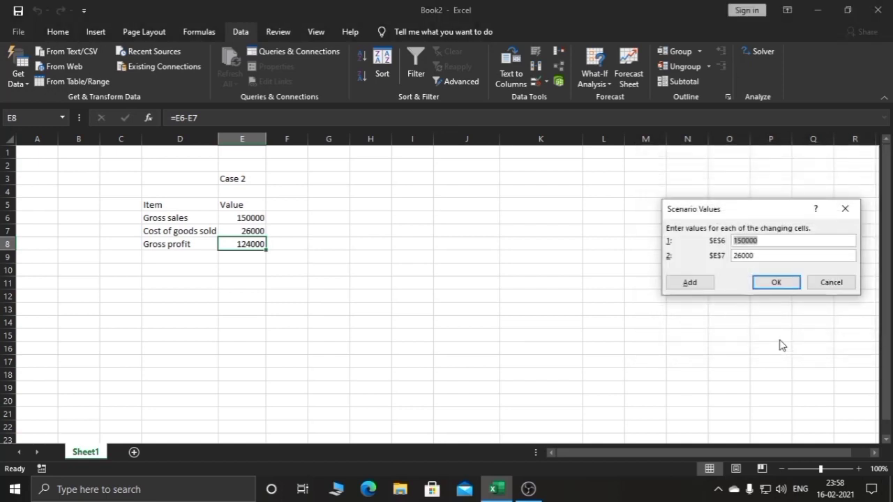
click(776, 284)
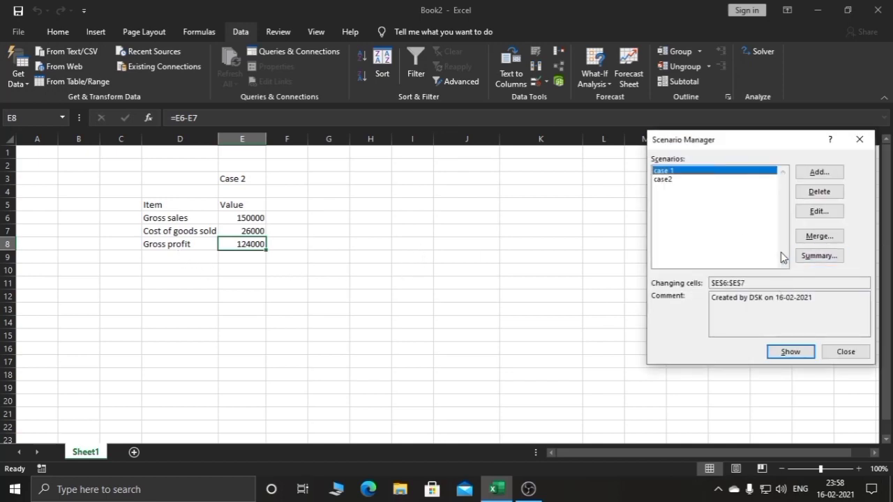
Generate a Scenario summary report comparing the saved scenarios, with E8 as the result cell.
click(815, 257)
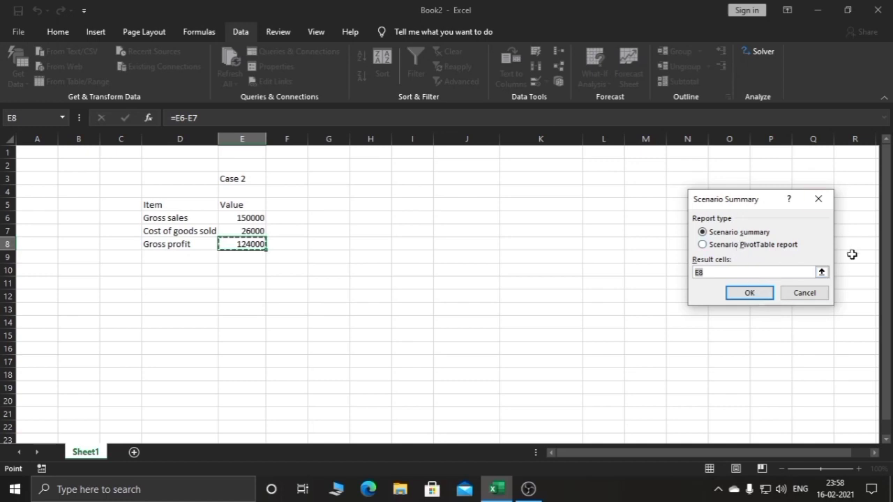
click(749, 293)
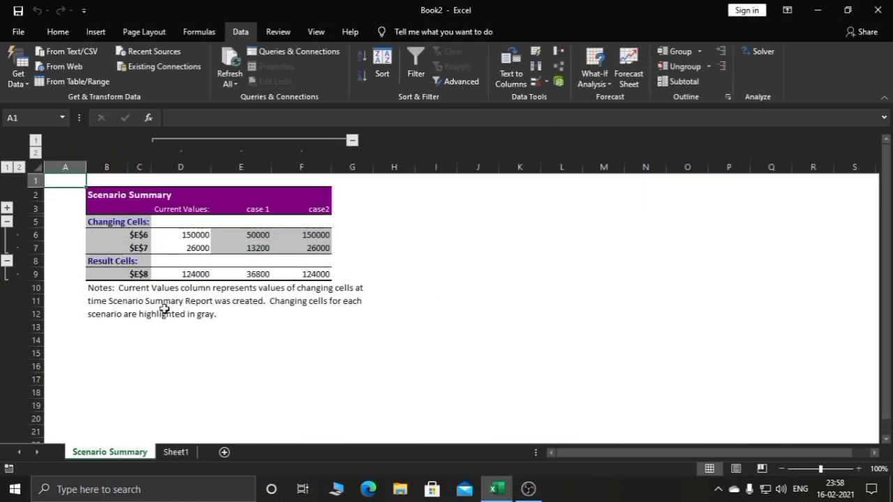